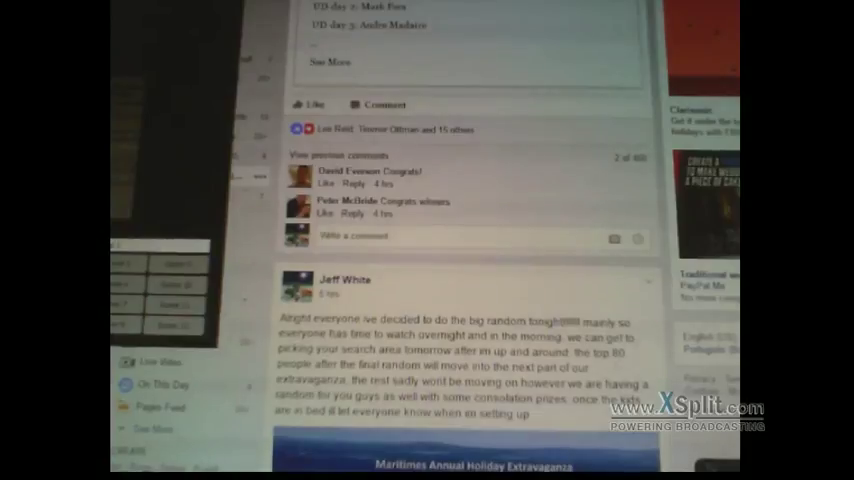
# Step: Switch to the RANDOM.ORG List Randomizer page holding the unshuffled participant names
pyautogui.hotkey('alt', 'Tab')
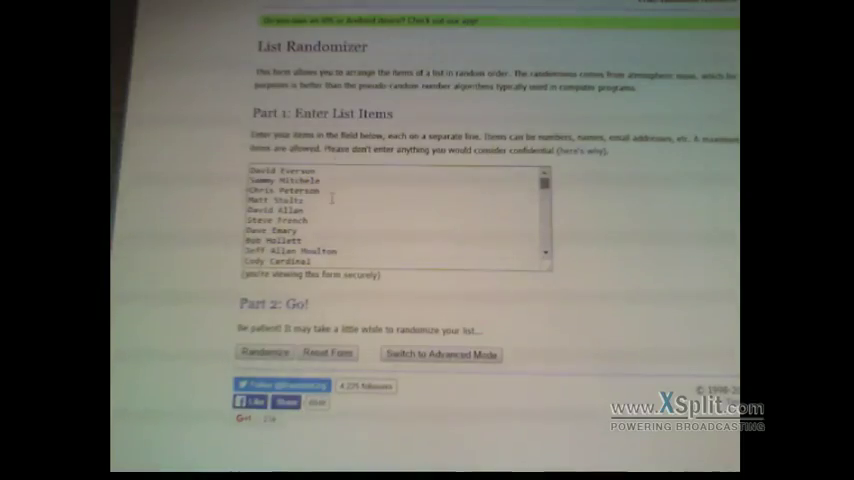
pyautogui.scroll(-3, 331, 200)
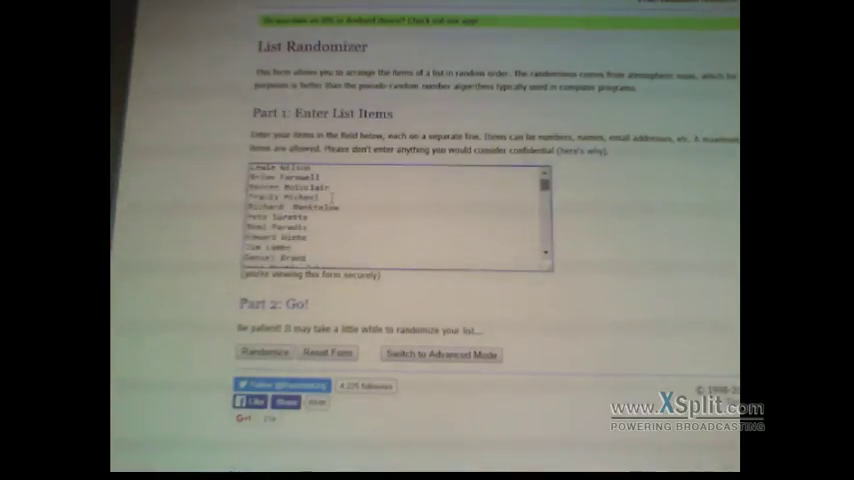
pyautogui.scroll(-3, 331, 200)
pyautogui.scroll(-3, 331, 200)
pyautogui.scroll(-3, 331, 197)
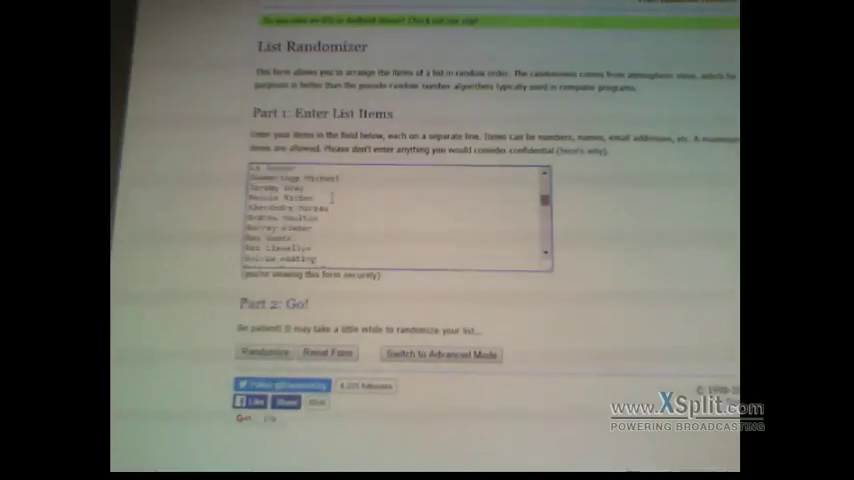
pyautogui.scroll(-3, 331, 197)
pyautogui.scroll(-3, 331, 197)
pyautogui.scroll(-3, 331, 197)
pyautogui.scroll(-3, 331, 197)
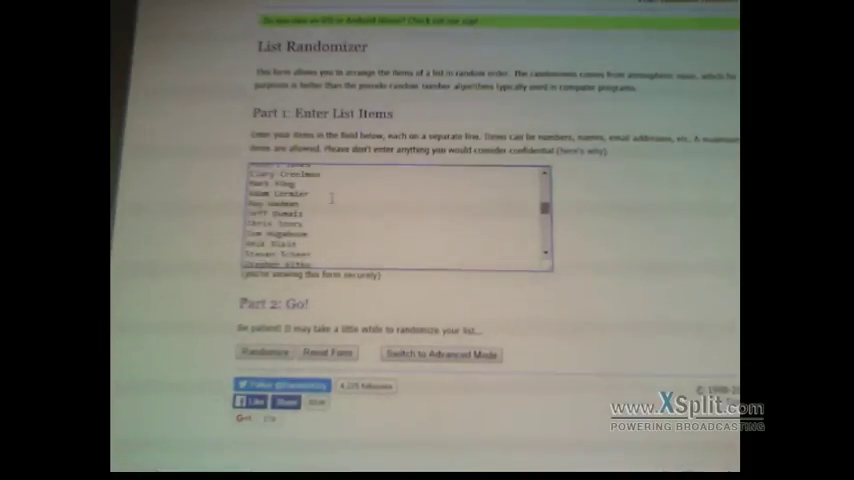
pyautogui.scroll(-3, 331, 197)
pyautogui.scroll(-3, 331, 197)
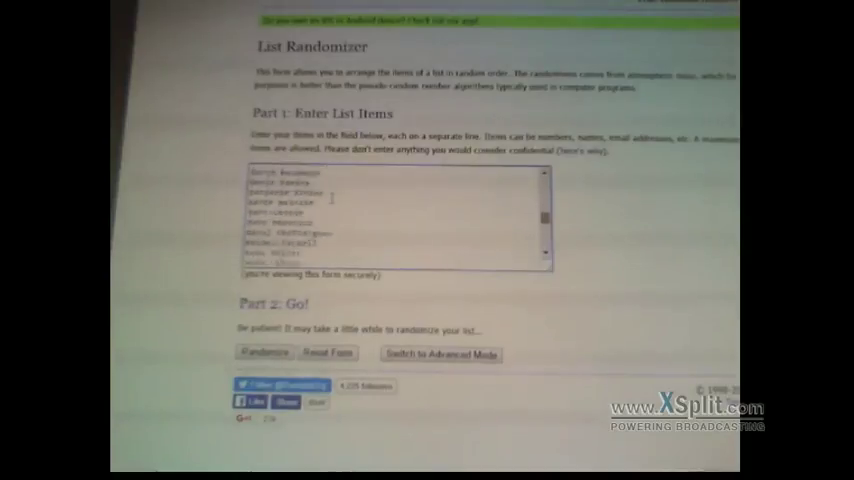
pyautogui.scroll(-3, 331, 197)
pyautogui.scroll(-3, 331, 197)
pyautogui.scroll(-3, 331, 197)
pyautogui.scroll(-3, 331, 197)
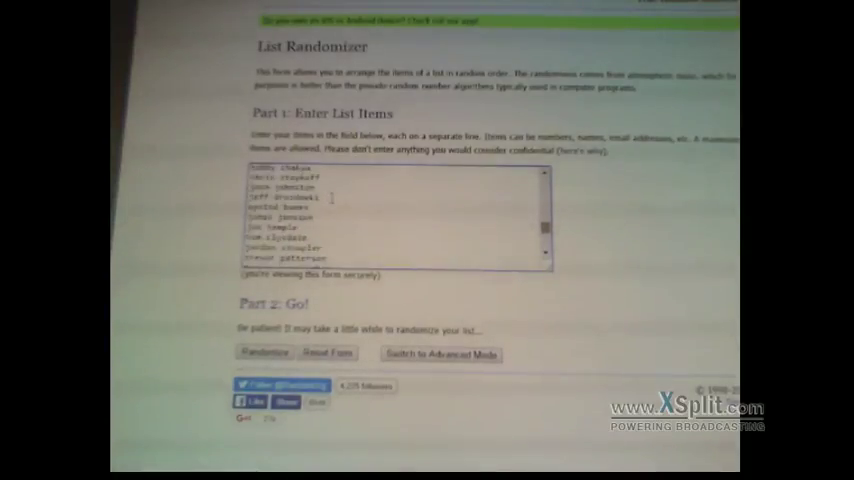
pyautogui.scroll(-3, 331, 197)
pyautogui.scroll(-3, 331, 197)
pyautogui.scroll(-3, 331, 197)
pyautogui.scroll(-3, 331, 197)
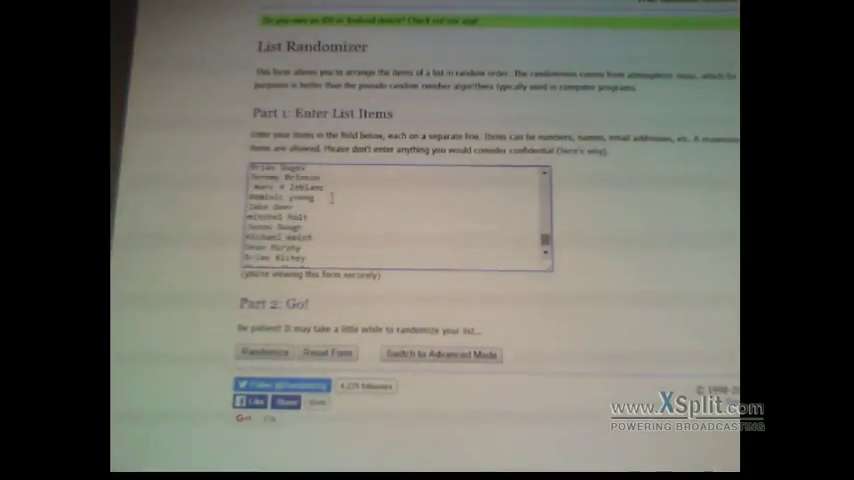
pyautogui.scroll(-3, 331, 197)
pyautogui.scroll(-2, 331, 197)
pyautogui.scroll(-3, 331, 197)
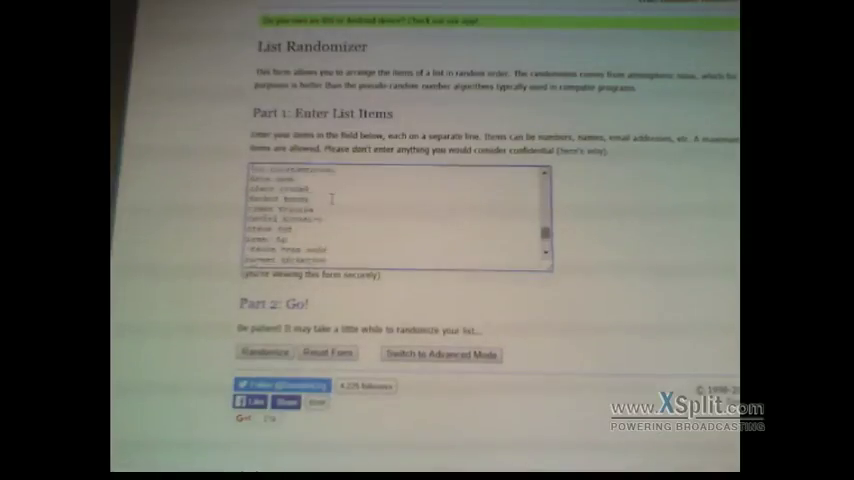
pyautogui.scroll(-3, 331, 197)
pyautogui.scroll(-3, 331, 197)
pyautogui.scroll(-3, 331, 197)
pyautogui.scroll(3, 331, 197)
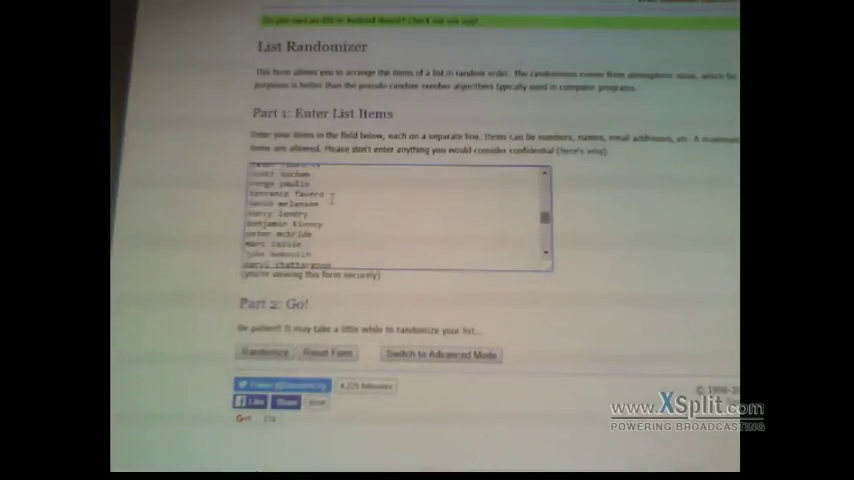
pyautogui.scroll(3, 331, 197)
pyautogui.scroll(3, 331, 197)
pyautogui.scroll(3, 331, 197)
pyautogui.scroll(3, 331, 197)
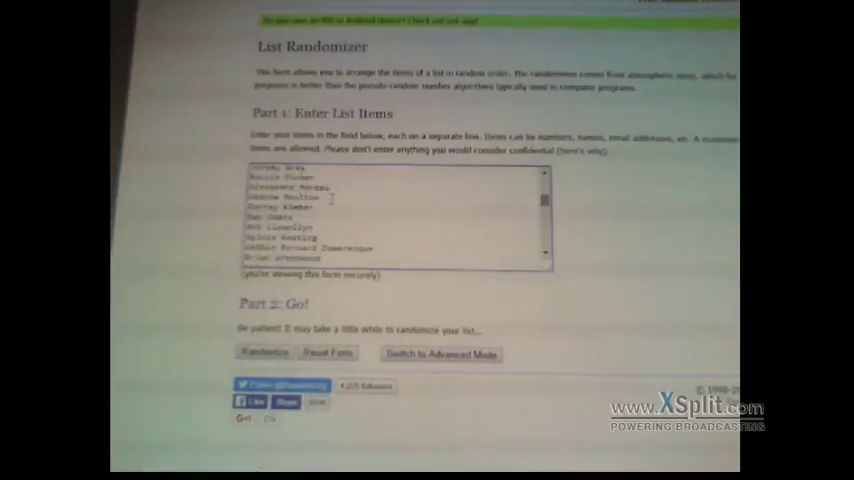
pyautogui.scroll(3, 331, 197)
pyautogui.scroll(3, 331, 197)
pyautogui.scroll(3, 331, 197)
pyautogui.scroll(3, 331, 197)
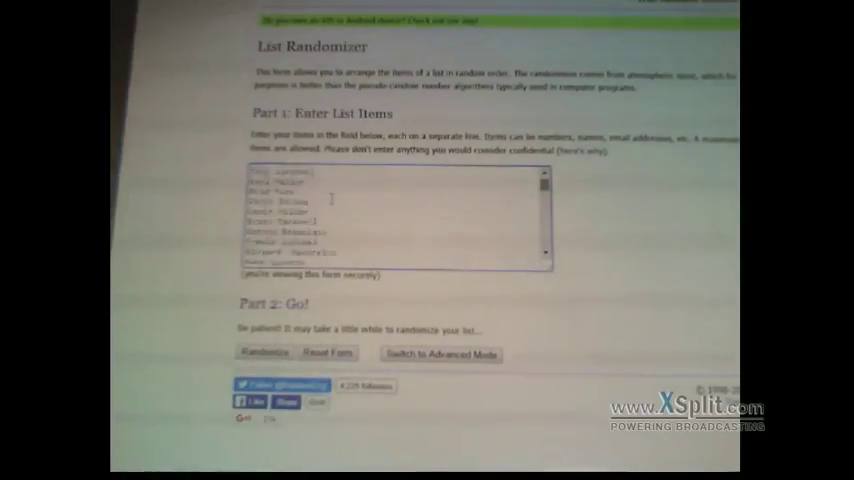
pyautogui.scroll(3, 331, 197)
pyautogui.scroll(3, 331, 197)
pyautogui.scroll(3, 331, 197)
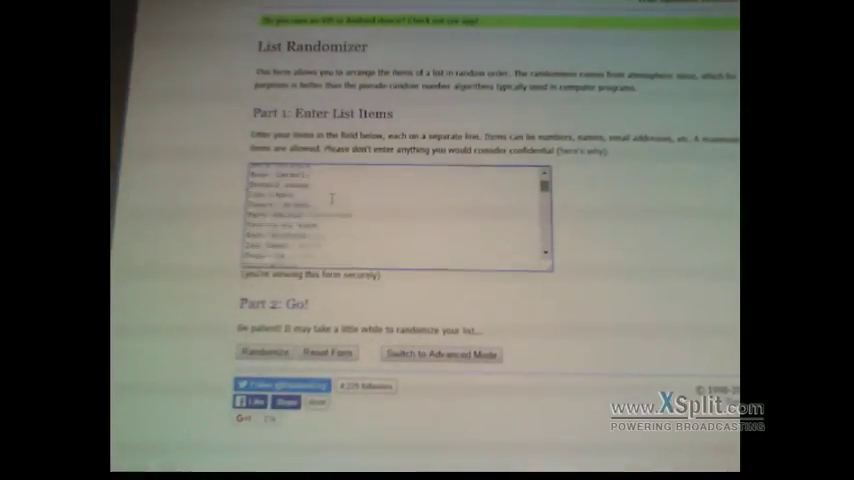
pyautogui.scroll(3, 331, 197)
pyautogui.scroll(3, 331, 197)
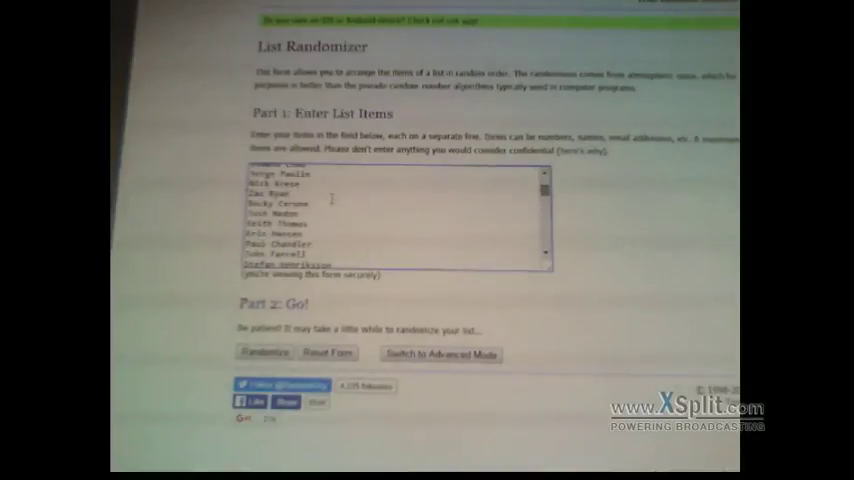
pyautogui.scroll(-3, 331, 197)
pyautogui.scroll(-3, 331, 197)
pyautogui.scroll(-3, 331, 197)
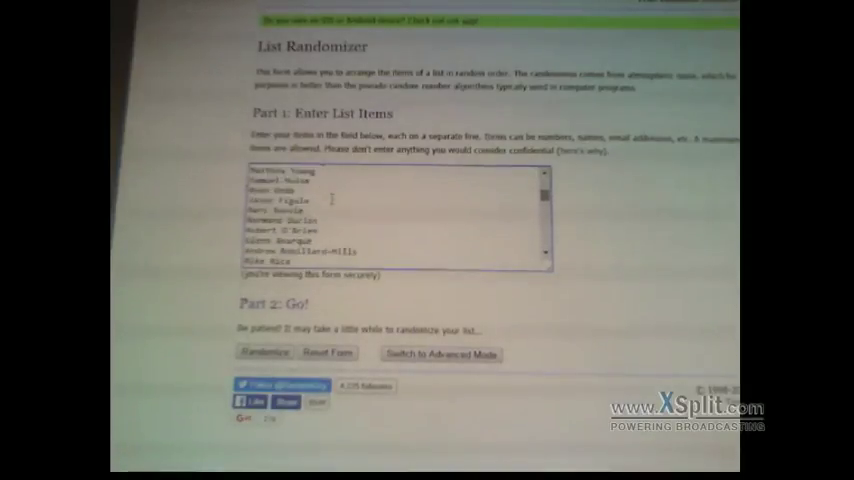
pyautogui.scroll(-3, 331, 197)
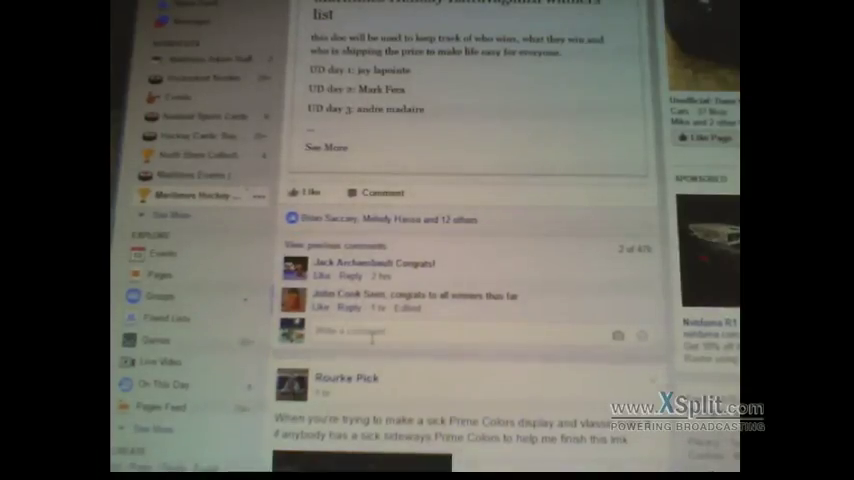
pyautogui.write('lol')
pyautogui.write(' for real')
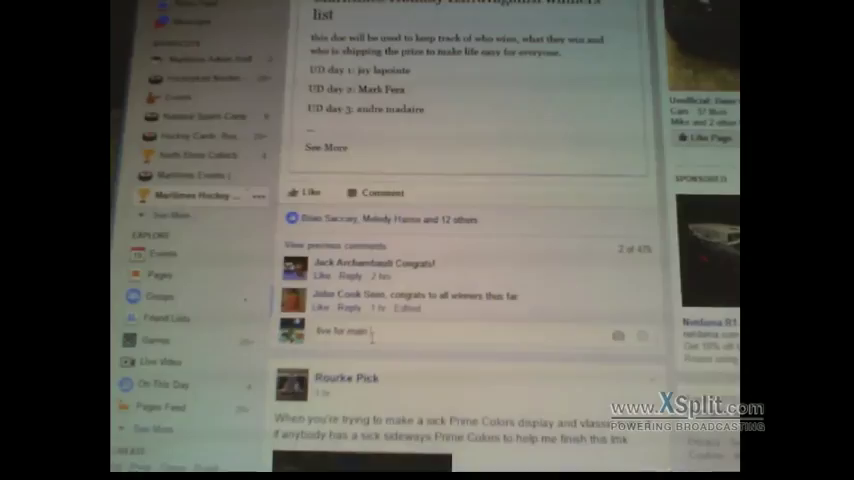
pyautogui.write(' guard')
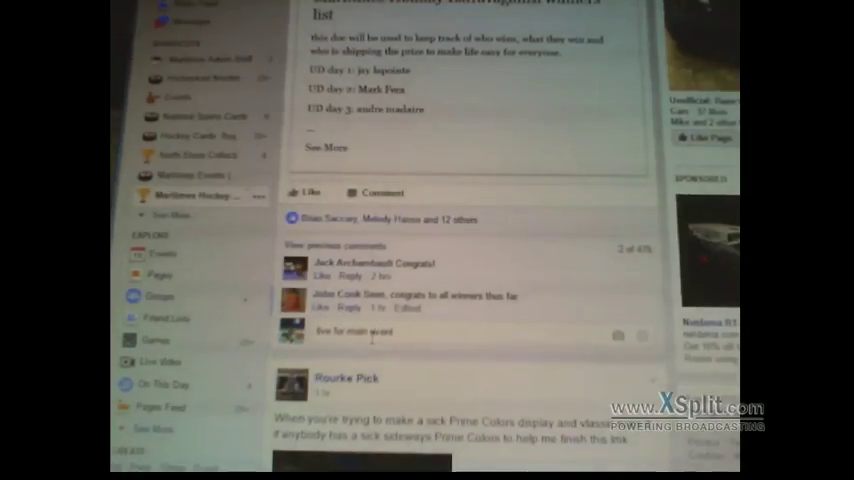
# Step: Post the 'live for main event' comment under the Facebook winners post
pyautogui.press('Return')
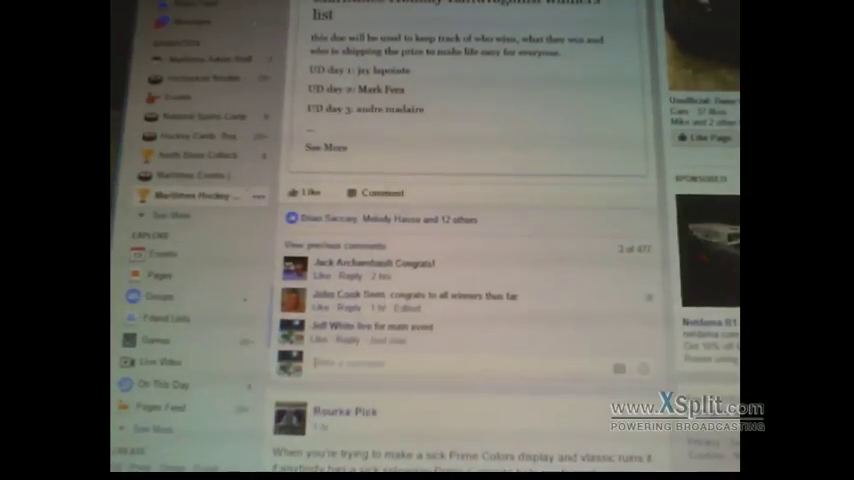
pyautogui.scroll(-3, 372, 347)
pyautogui.click(387, 234)
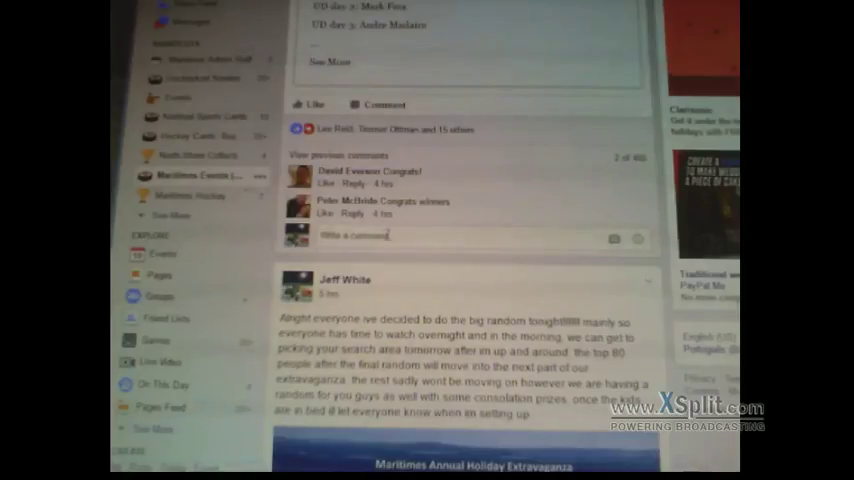
pyautogui.write('iive for main event')
pyautogui.press('Return')
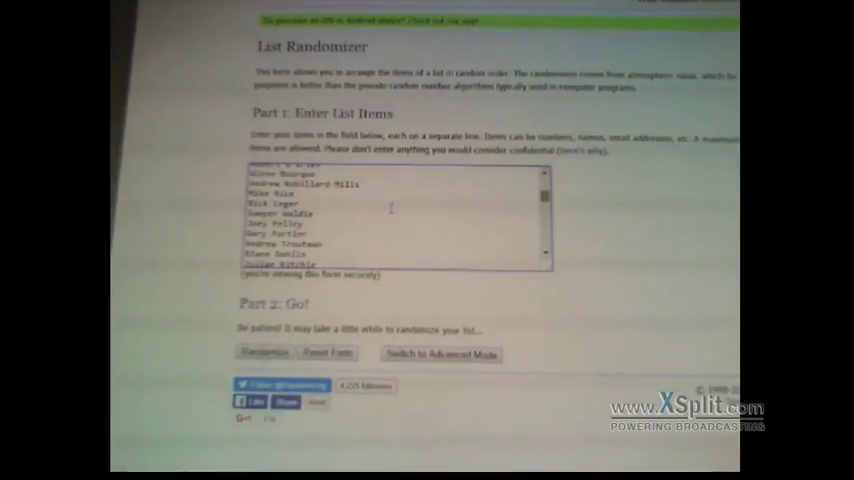
pyautogui.scroll(-3, 391, 207)
pyautogui.scroll(-3, 391, 207)
pyautogui.scroll(-3, 391, 207)
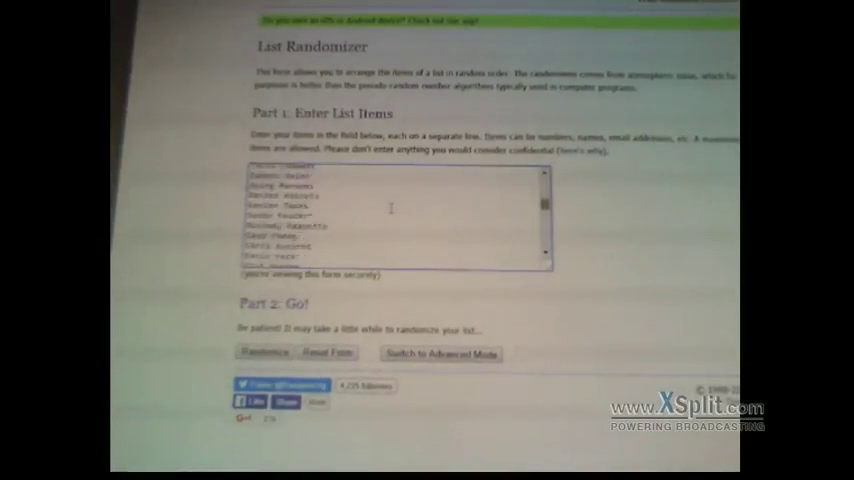
pyautogui.scroll(-3, 391, 207)
pyautogui.scroll(-3, 391, 207)
pyautogui.scroll(-3, 391, 207)
pyautogui.scroll(-3, 391, 207)
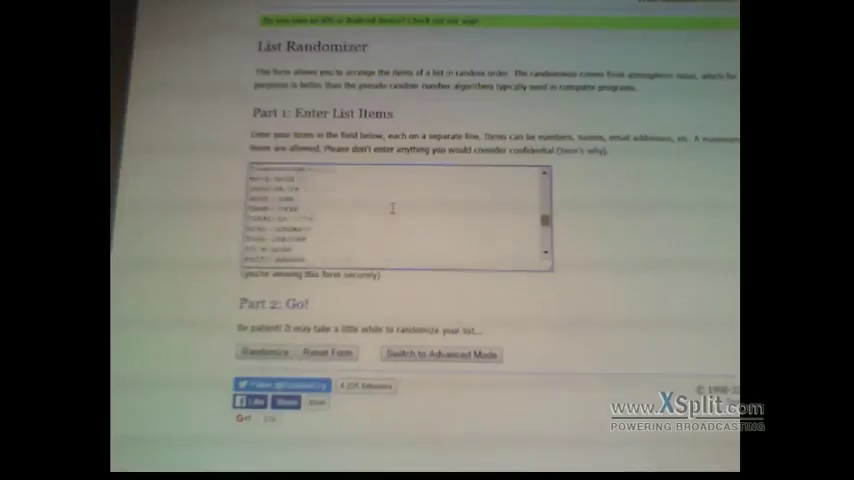
pyautogui.scroll(-3, 391, 207)
pyautogui.scroll(-3, 391, 207)
pyautogui.scroll(-3, 391, 207)
pyautogui.scroll(-3, 391, 207)
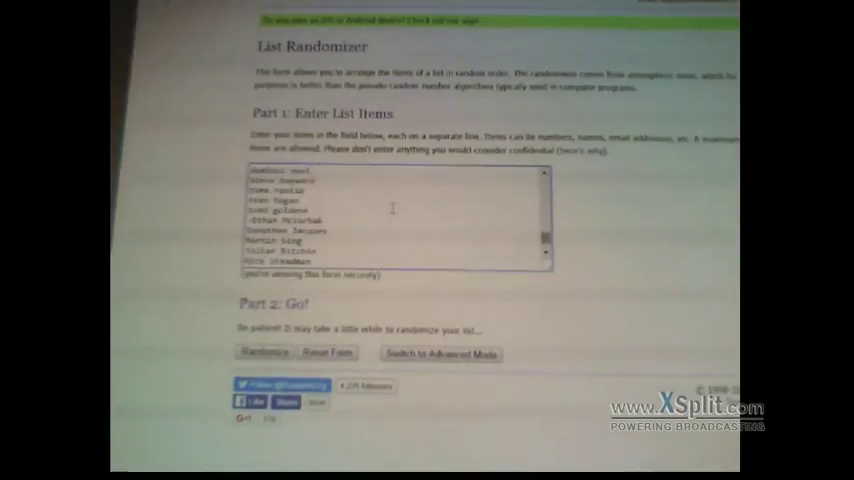
pyautogui.scroll(-3, 391, 207)
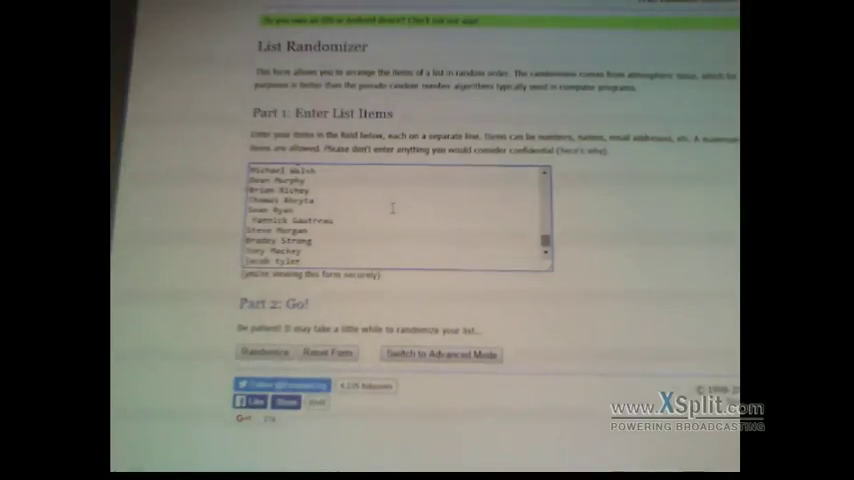
pyautogui.scroll(-2, 393, 208)
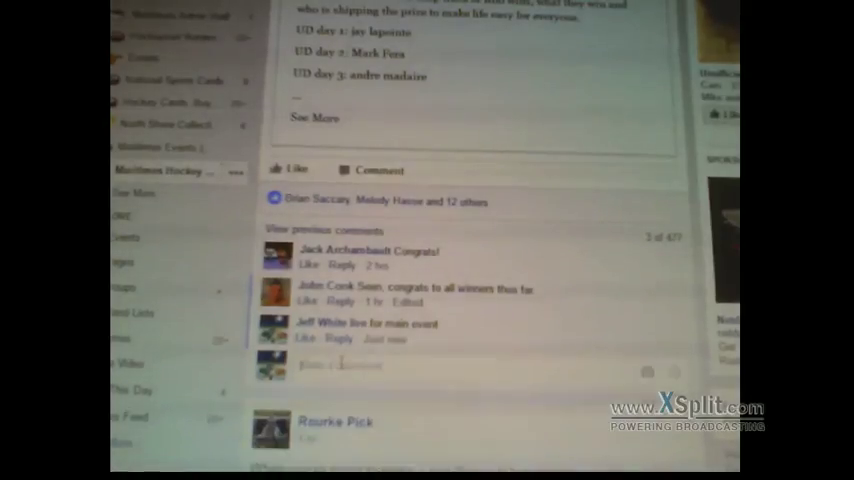
pyautogui.scroll(-5, 470, 250)
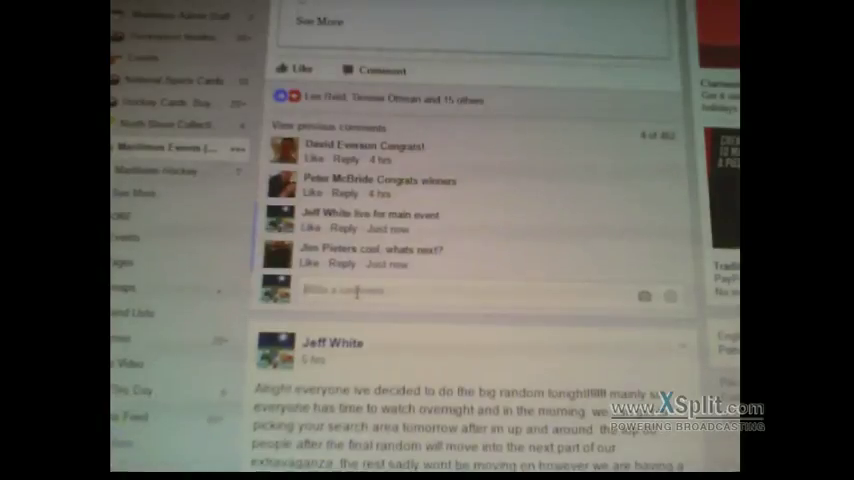
# Step: Paste and post the second shuffle's timestamp as a comment on the winners post
pyautogui.hotkey('ctrl', 'v')
pyautogui.press('Return')
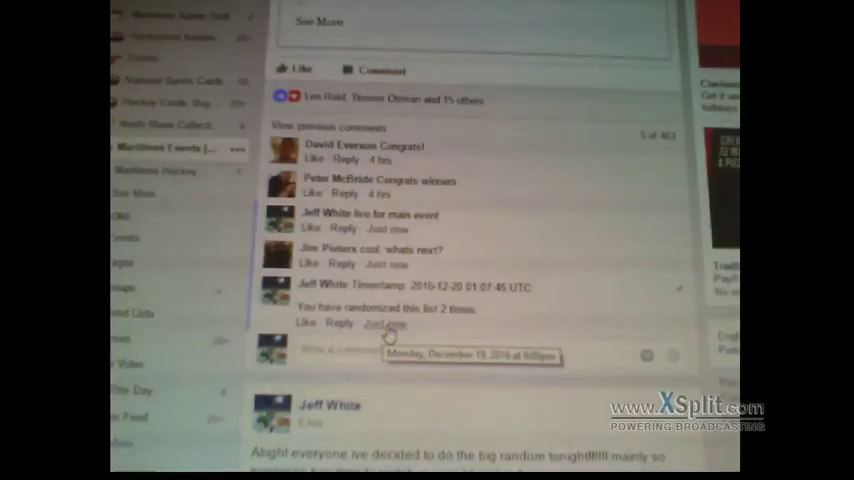
pyautogui.hotkey('ctrl', 'Tab')
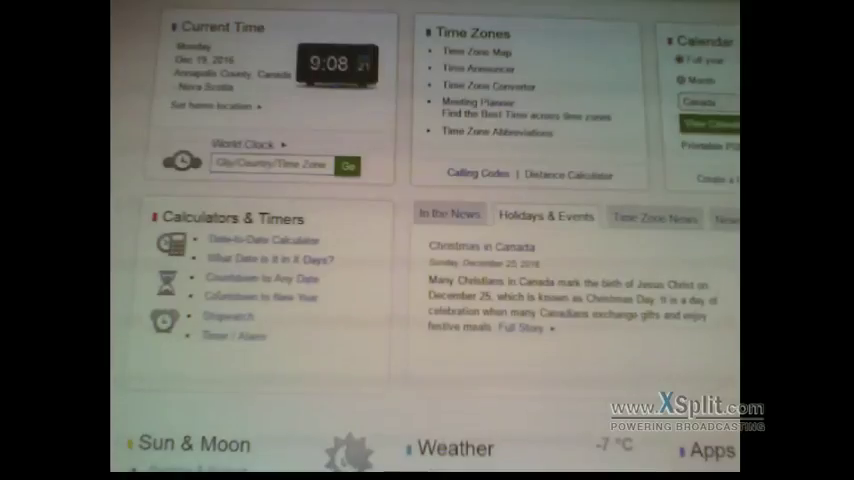
# Step: Confirm the timeanddate.com clock reads 9:08, Monday Dec 19 2016, then leave that tab
pyautogui.hotkey('ctrl', 'Tab')
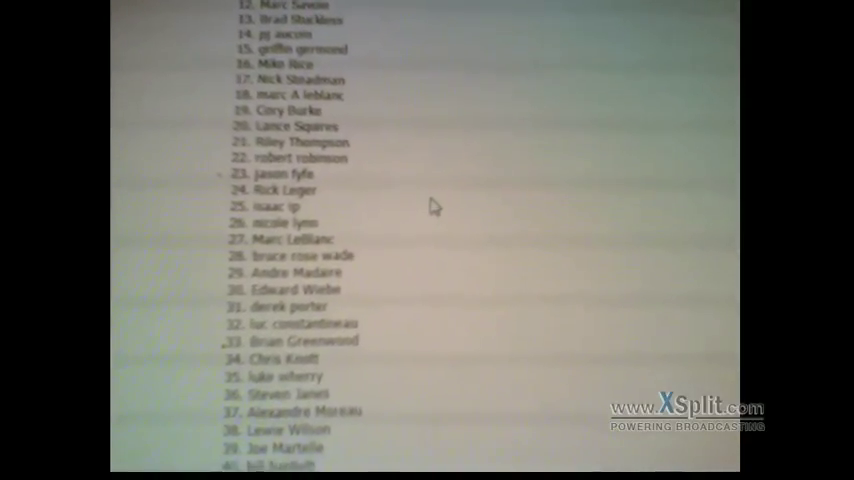
pyautogui.scroll(-3, 441, 215)
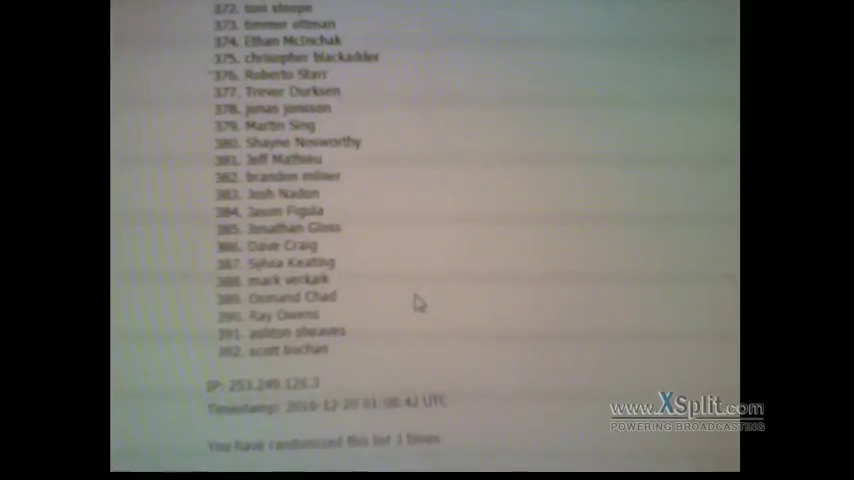
pyautogui.scroll(4, 419, 309)
pyautogui.scroll(5, 419, 309)
pyautogui.scroll(5, 419, 310)
pyautogui.scroll(5, 418, 314)
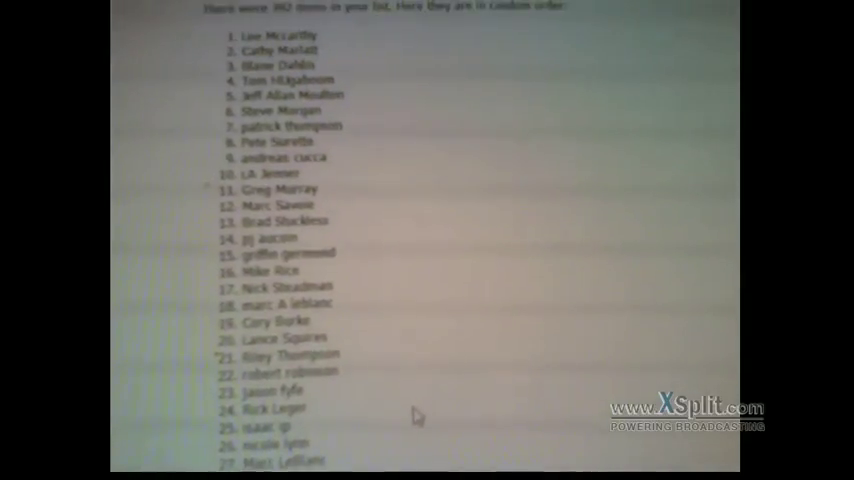
pyautogui.scroll(1, 418, 390)
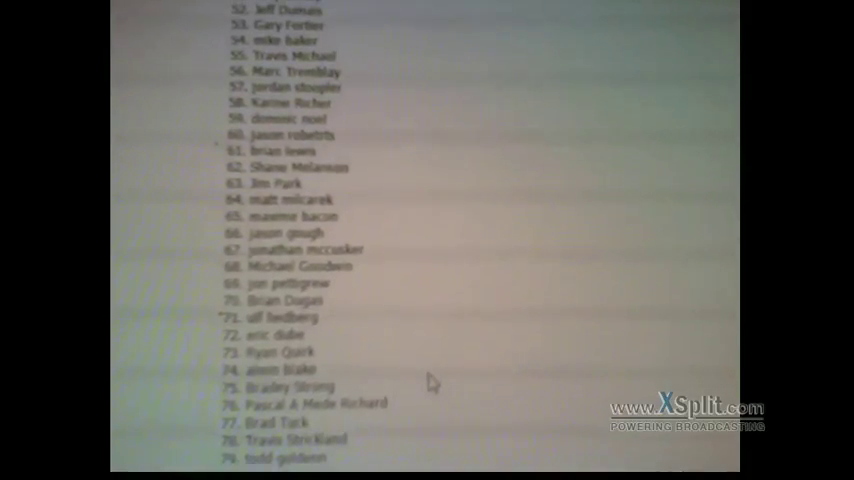
pyautogui.scroll(-3, 430, 381)
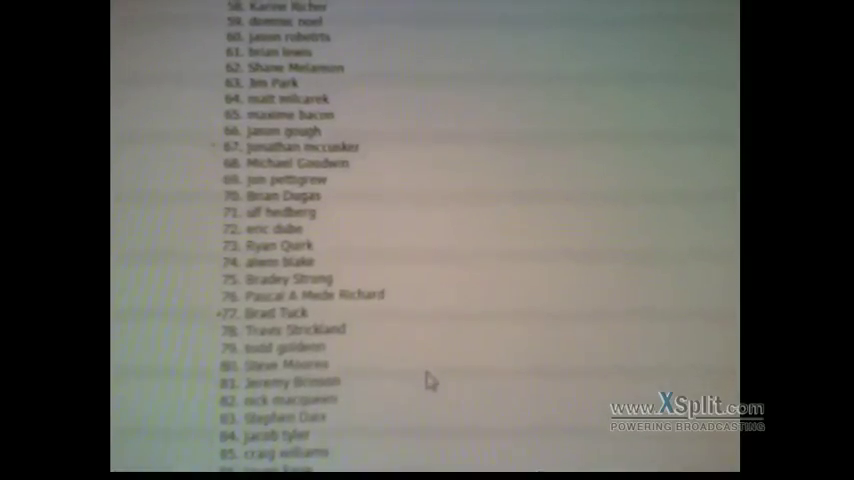
pyautogui.scroll(-3, 430, 381)
pyautogui.scroll(-3, 430, 381)
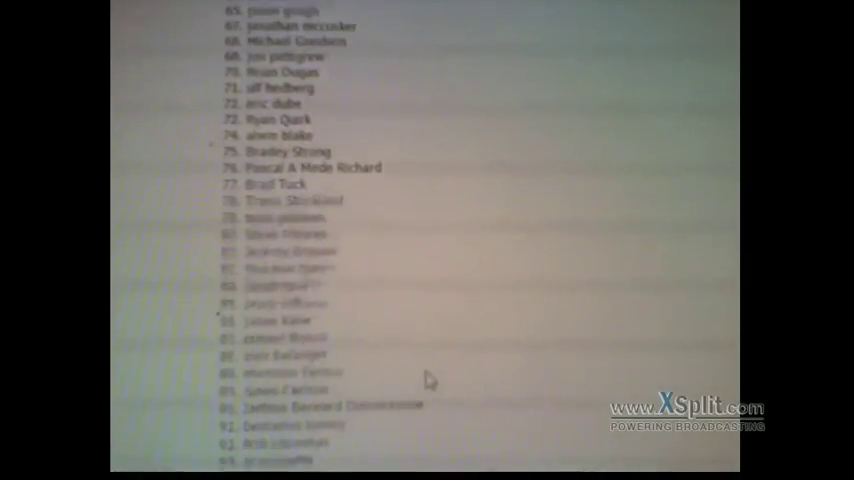
pyautogui.scroll(-3, 430, 381)
pyautogui.scroll(-3, 425, 378)
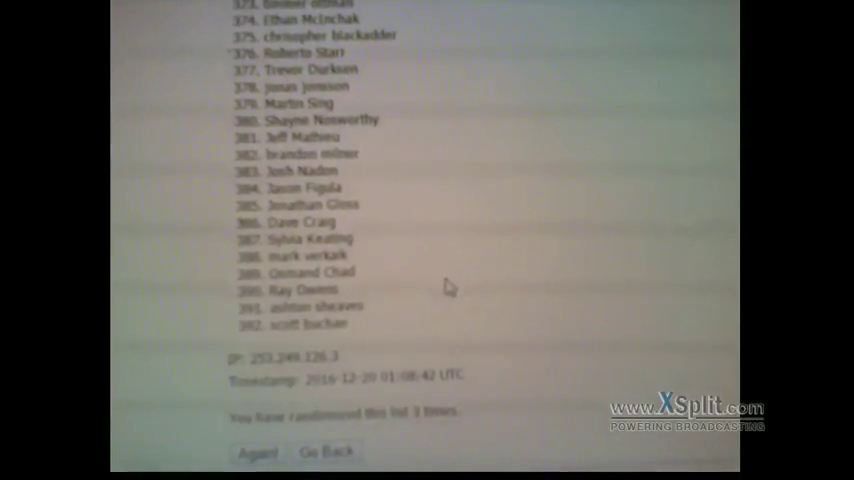
pyautogui.scroll(2, 449, 288)
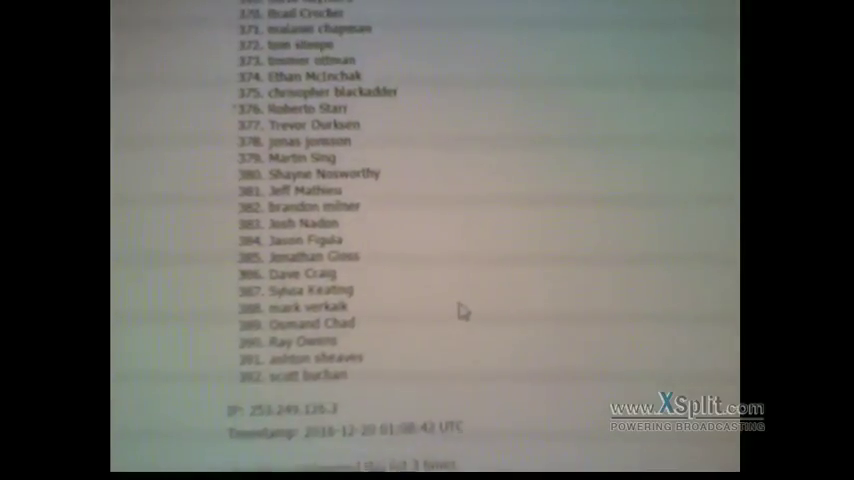